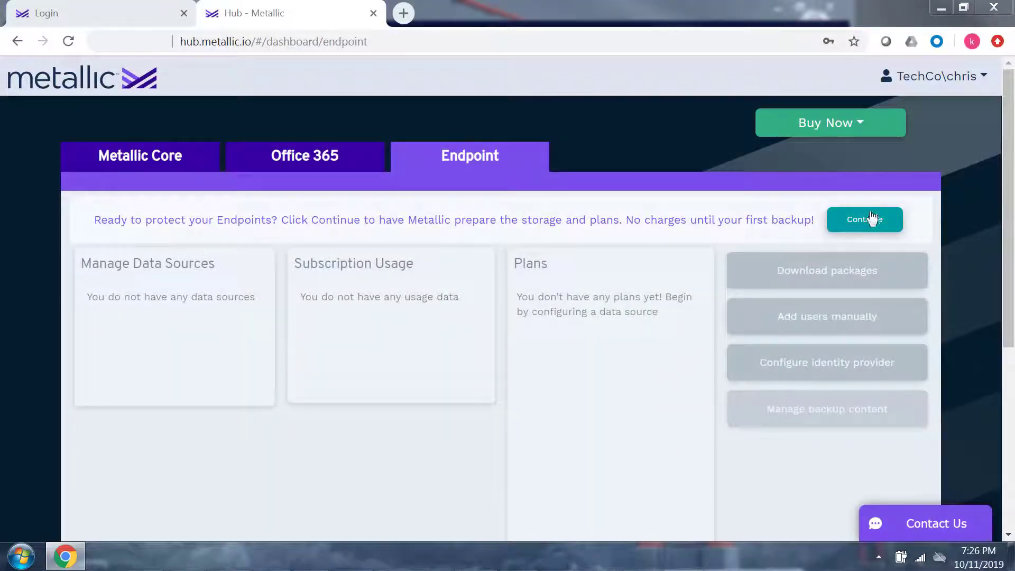
# Continue from the Endpoint banner so storage and plans are provisioned, then confirm OK
pyautogui.click(868, 221)
pyautogui.click(868, 225)
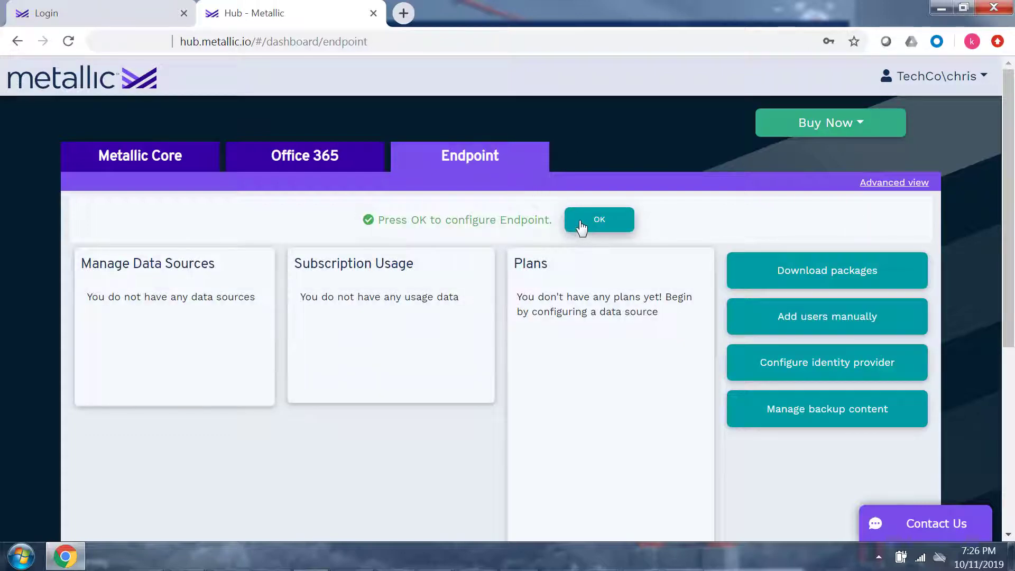
pyautogui.click(590, 228)
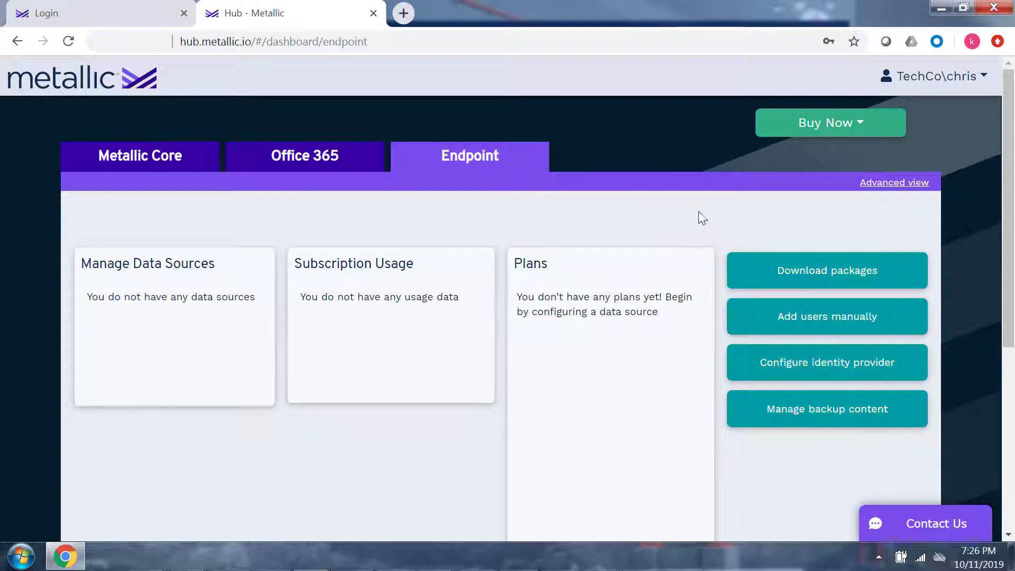
# Go to the Users list and start adding a new user manually
pyautogui.click(822, 331)
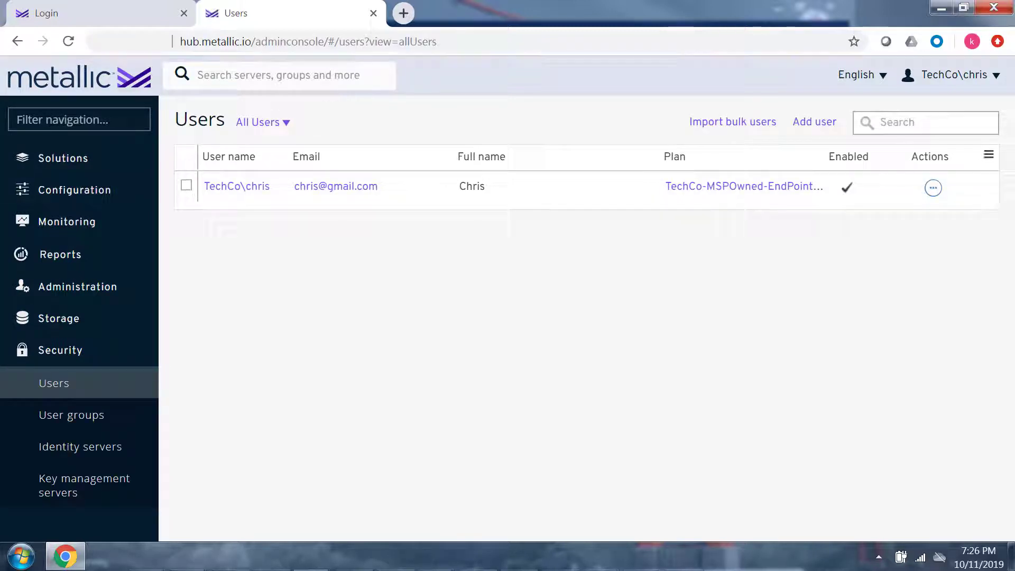
pyautogui.click(814, 122)
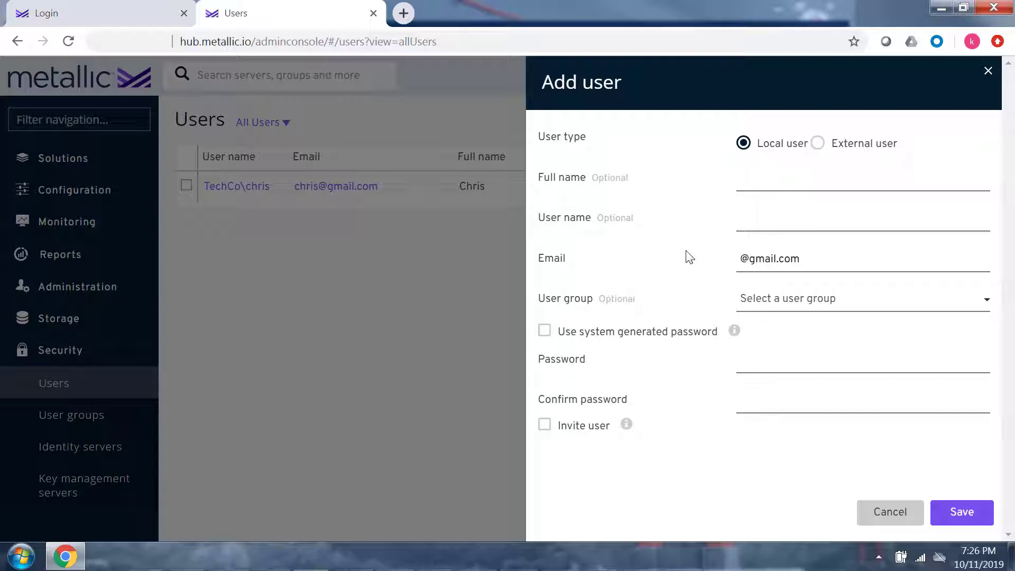
pyautogui.write('Jim A')
pyautogui.write('JImA')
pyautogui.write('Jim Laptop')
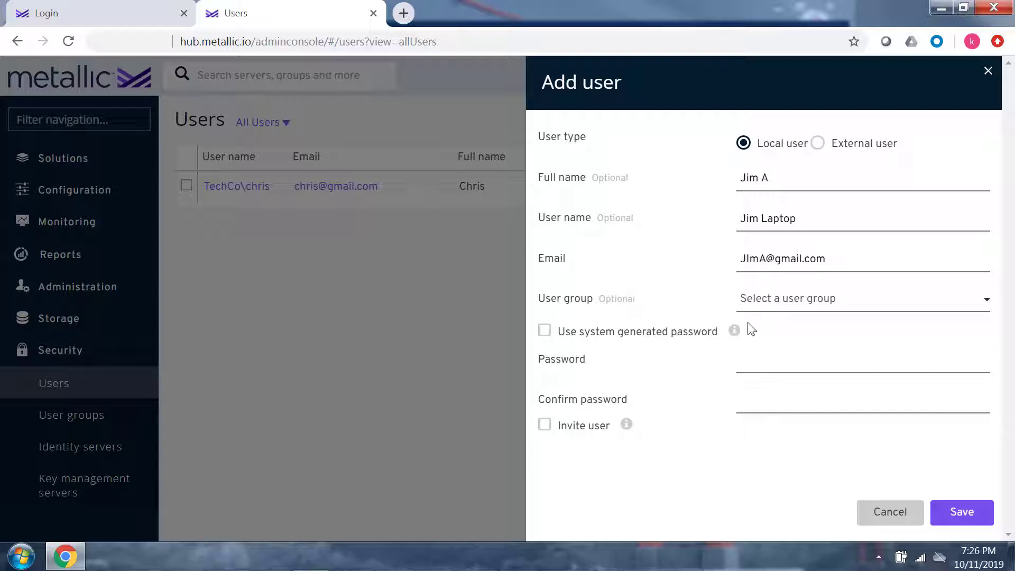
pyautogui.click(984, 309)
pyautogui.click(821, 404)
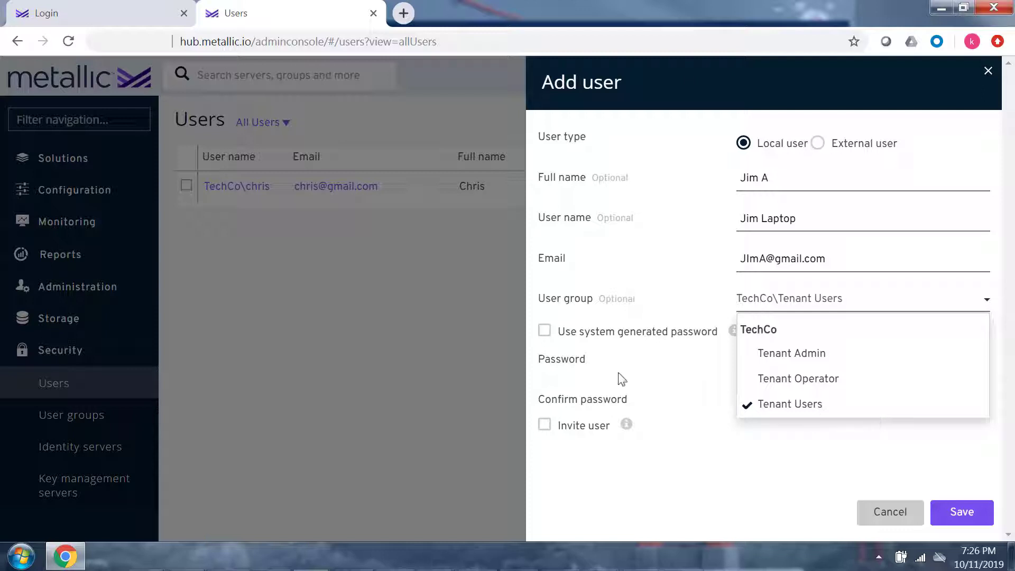
pyautogui.click(545, 332)
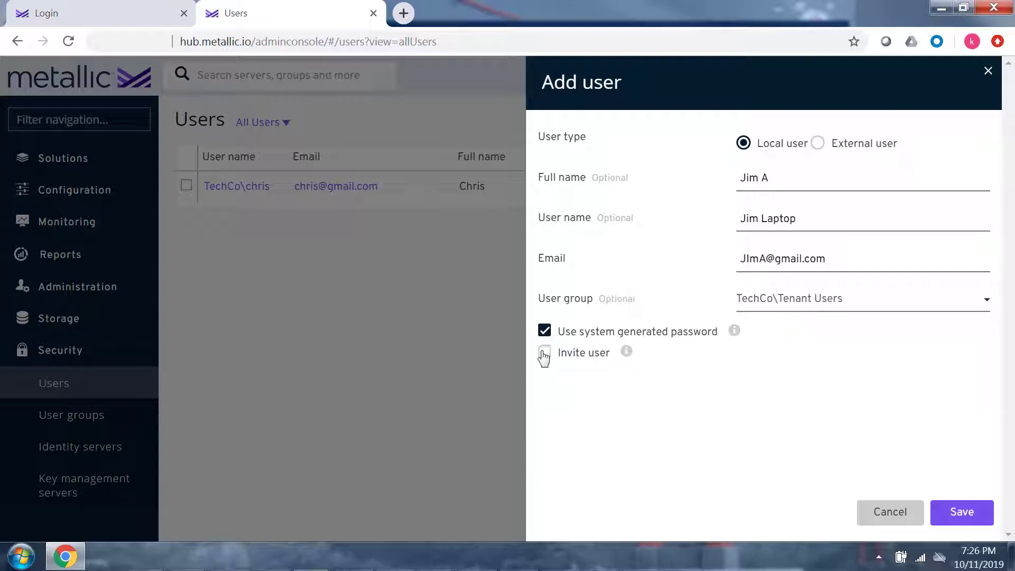
pyautogui.click(545, 353)
pyautogui.click(962, 515)
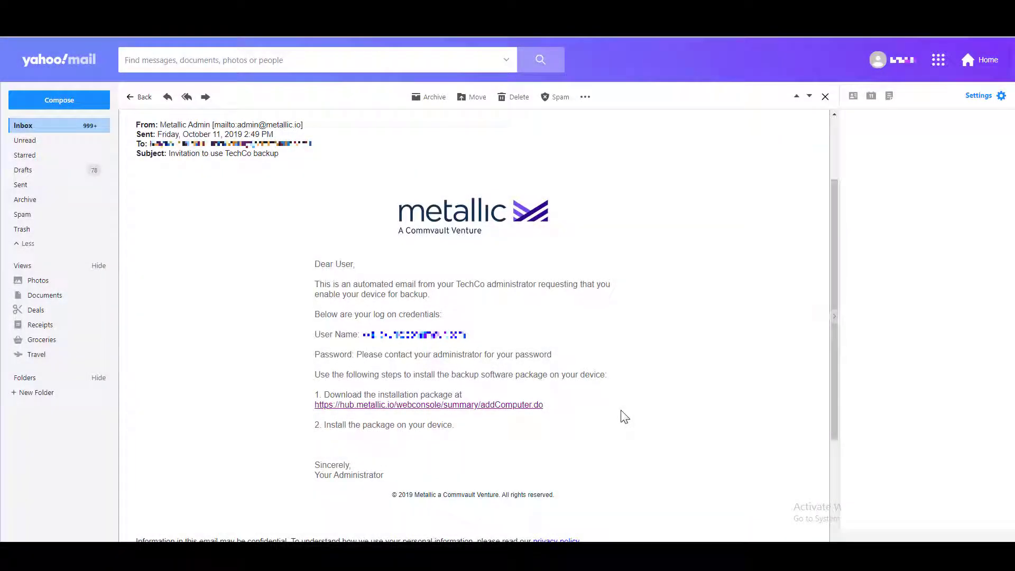
# Follow the invitation email's link to the installation package download page
pyautogui.click(369, 406)
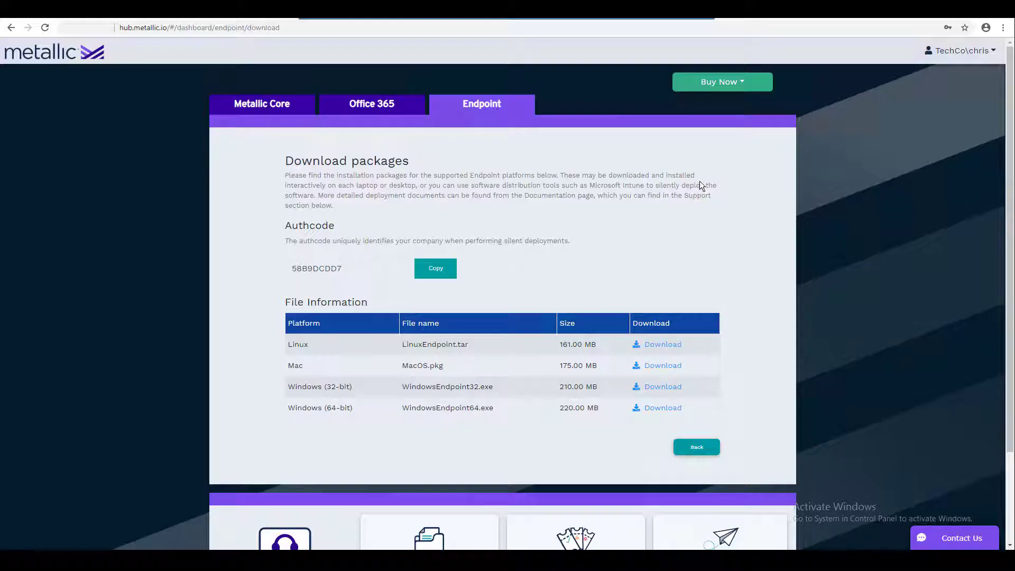
# Download the Windows 64-bit Endpoint package, extract it and finish the installation
pyautogui.click(662, 407)
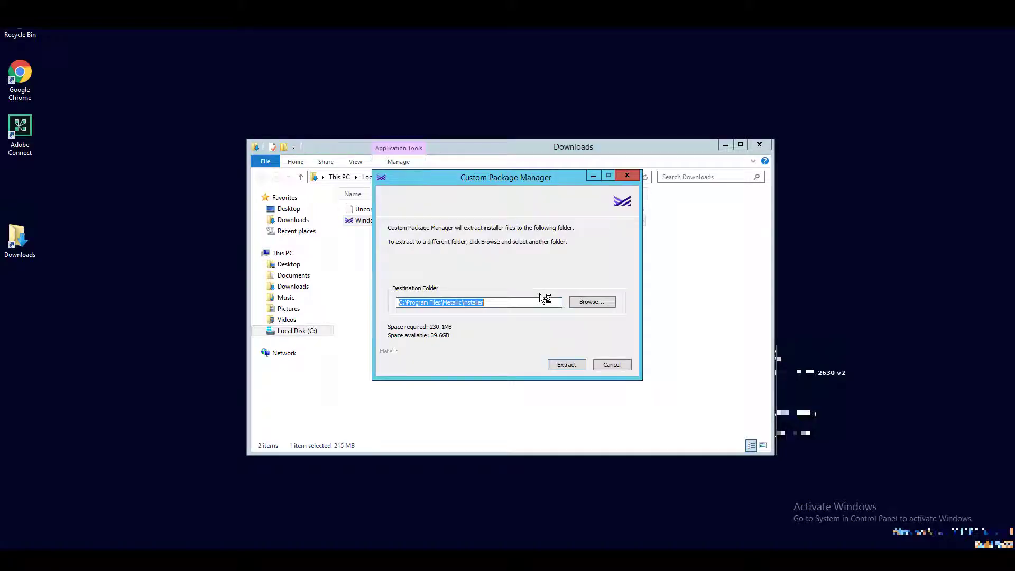
pyautogui.click(568, 366)
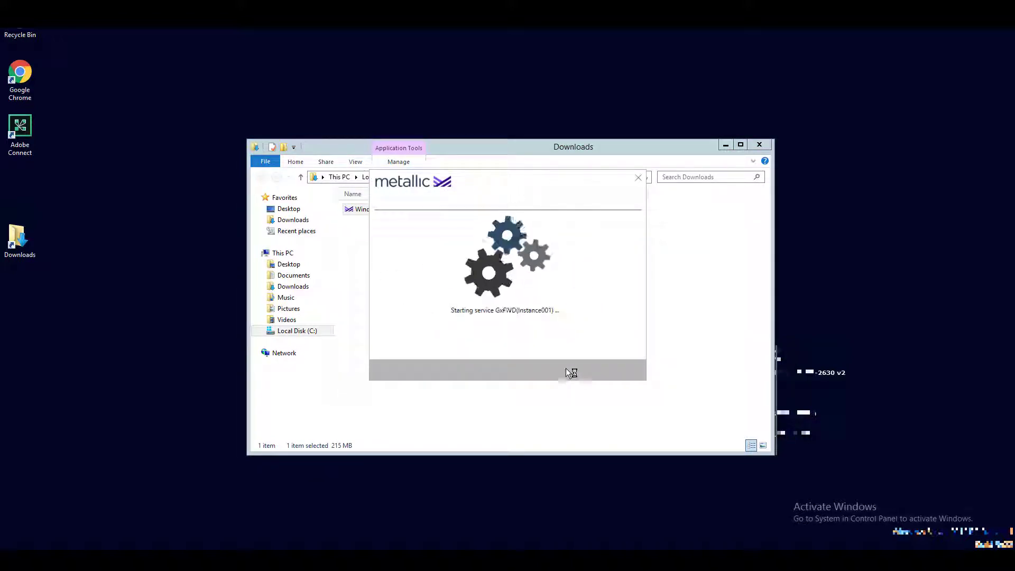
pyautogui.click(616, 369)
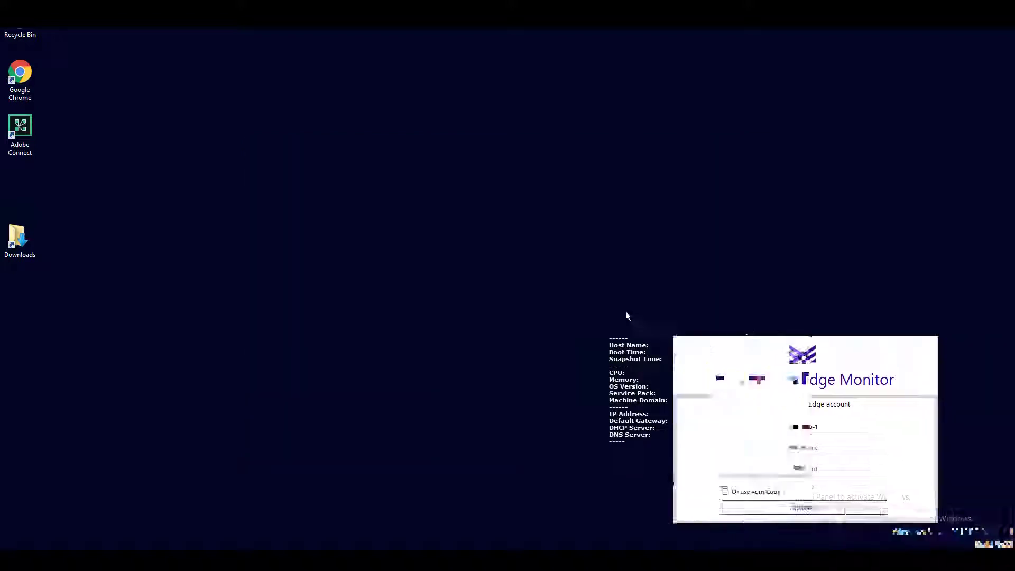
# Sign in to Edge Monitor with the new user's username and password and activate the laptop
pyautogui.moveTo(690, 349)
pyautogui.mouseDown()
pyautogui.moveTo(383, 159)
pyautogui.moveTo(386, 174)
pyautogui.mouseUp()
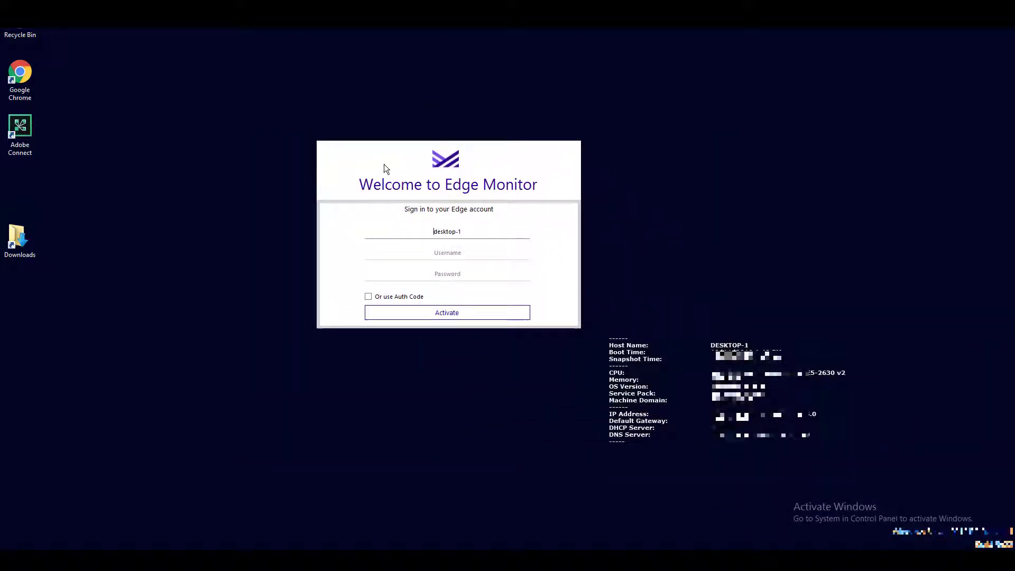
pyautogui.click(433, 258)
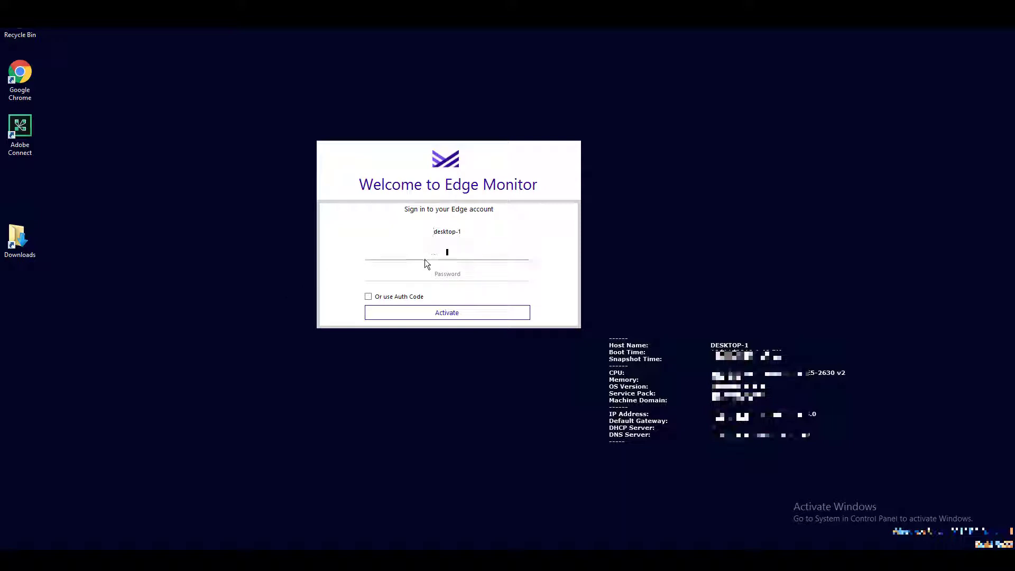
pyautogui.write('[redacted]')
pyautogui.write('[redacted][redacted]')
pyautogui.write('[redacted]')
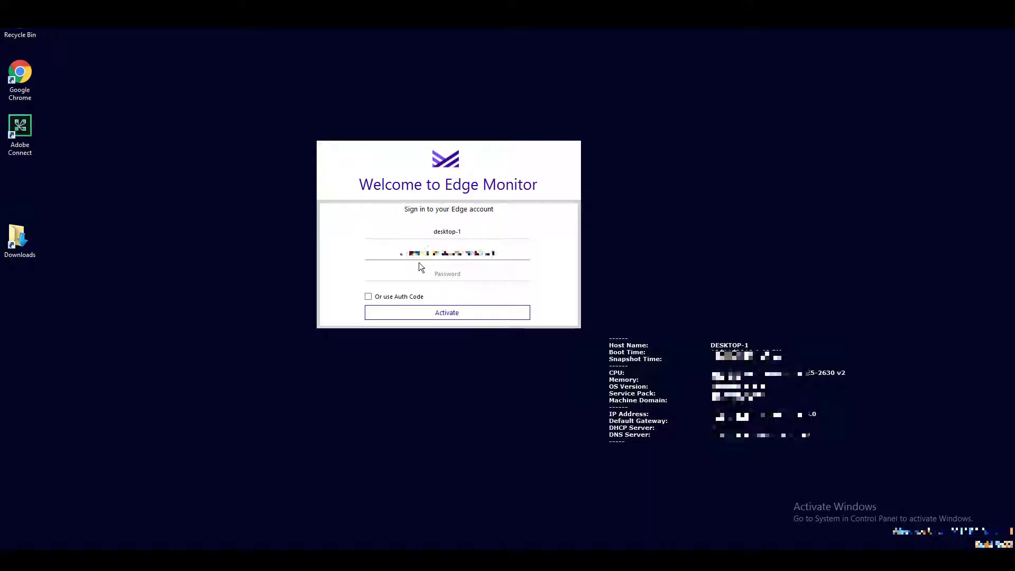
pyautogui.click(437, 276)
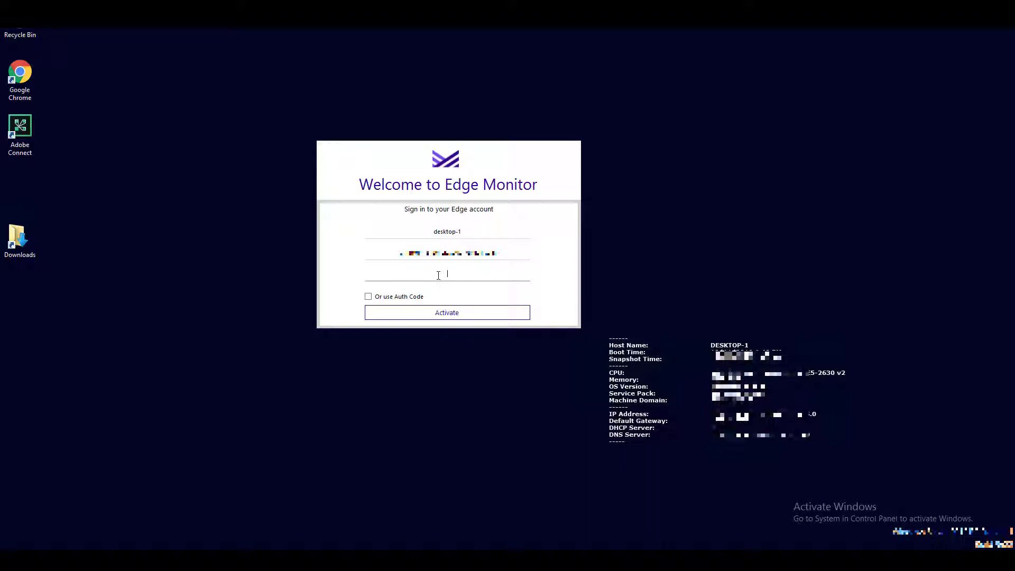
pyautogui.write('••••')
pyautogui.write('••••')
pyautogui.write('•••')
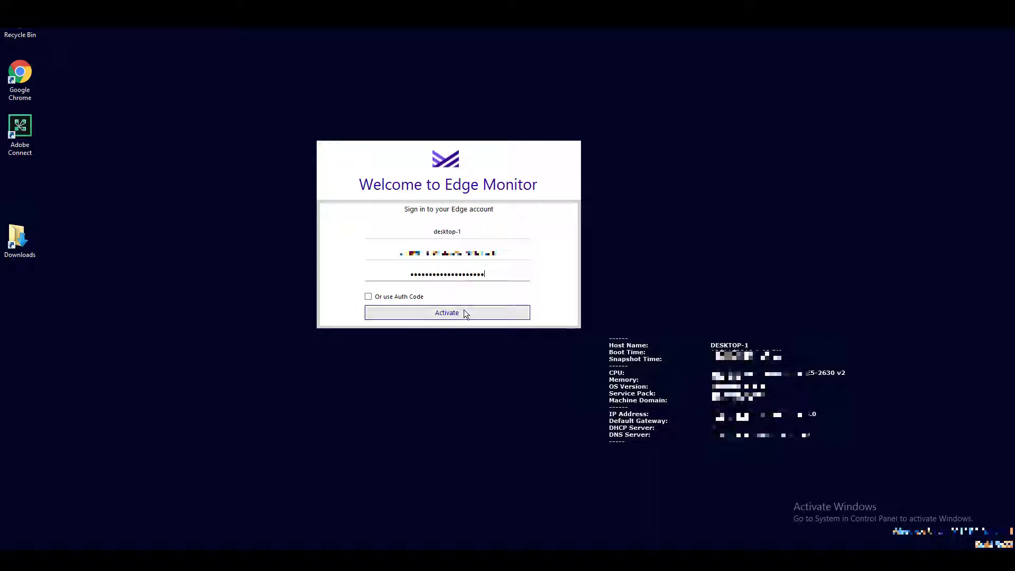
pyautogui.click(453, 314)
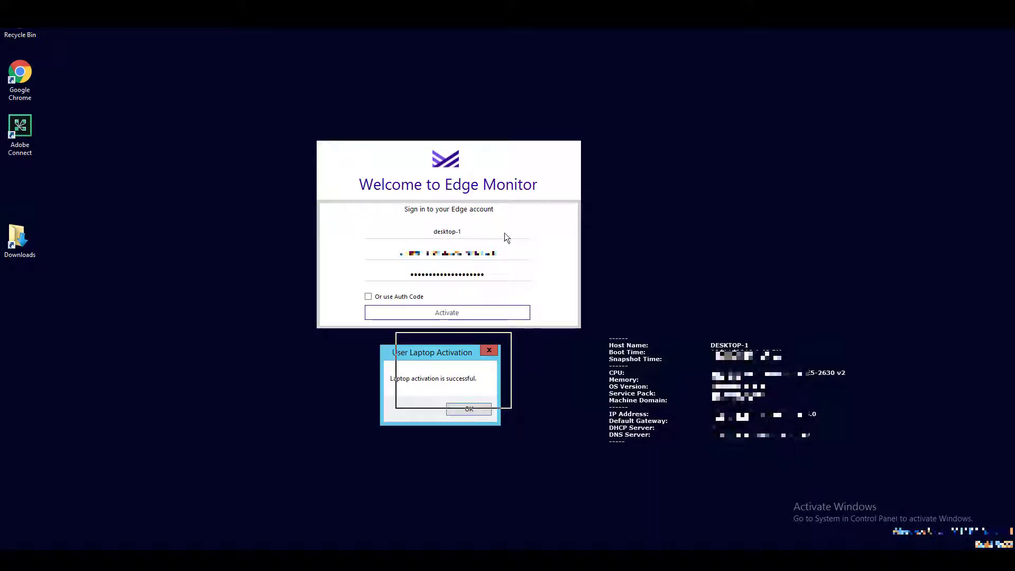
pyautogui.moveTo(452, 217); pyautogui.dragTo(453, 217)
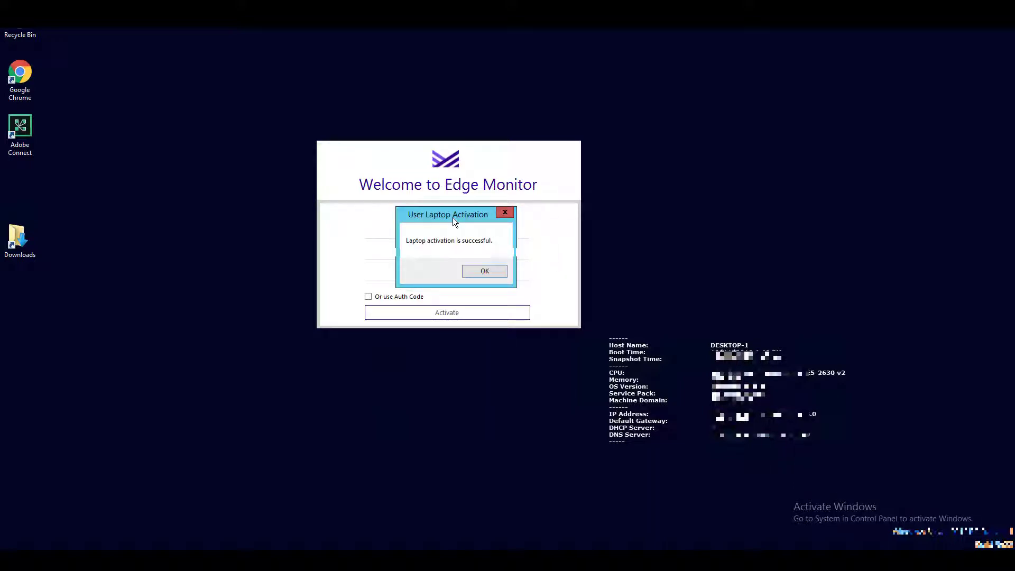
# Dismiss the activation message and open the Devices count from the Endpoint dashboard
pyautogui.click(486, 271)
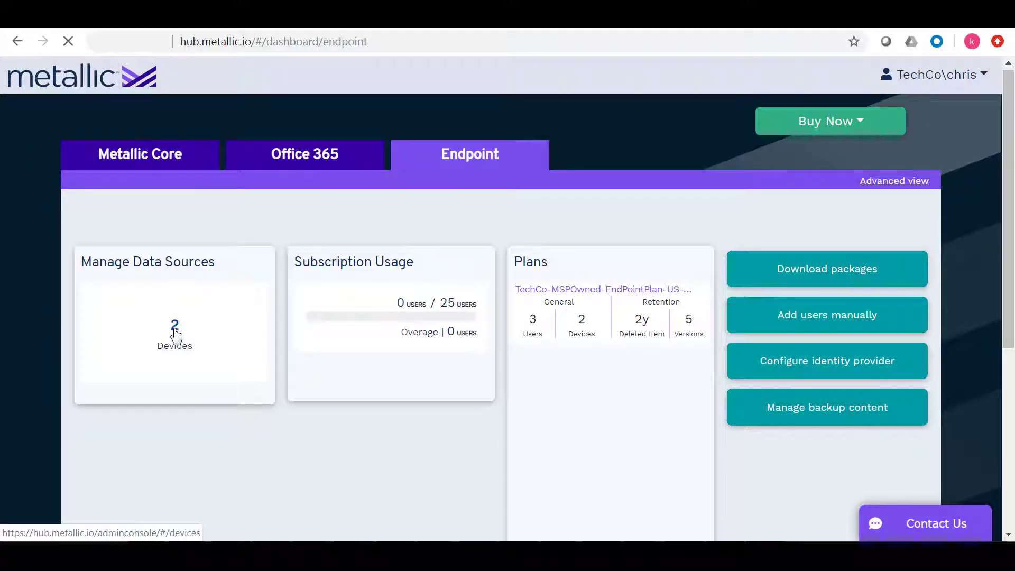
pyautogui.click(175, 327)
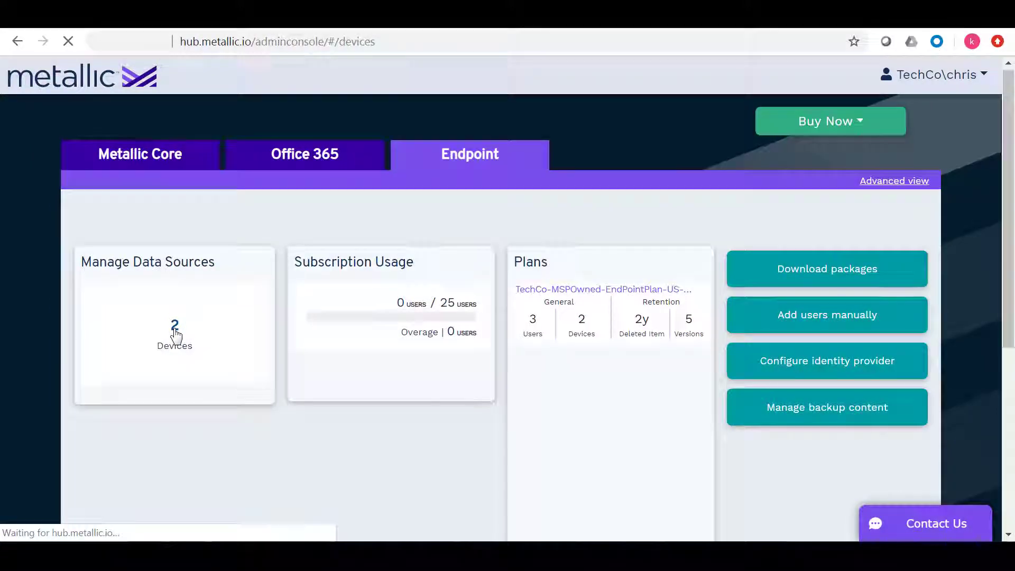